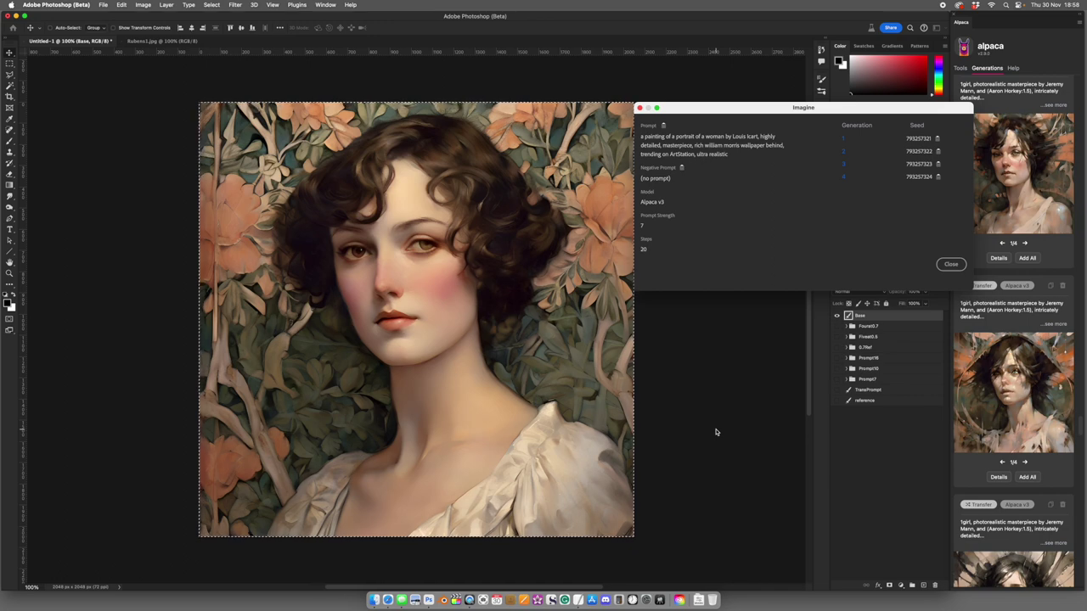
{"action": "left_click_drag", "start_coordinate": [715, 107], "coordinate": [715, 109]}
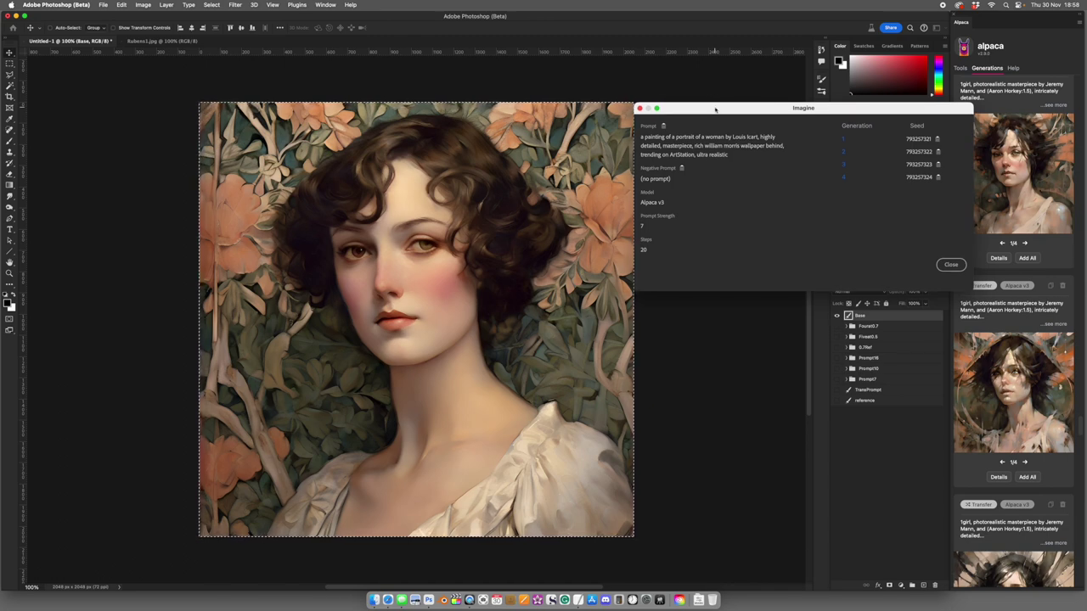
{"action": "left_click_drag", "start_coordinate": [715, 109], "coordinate": [716, 109]}
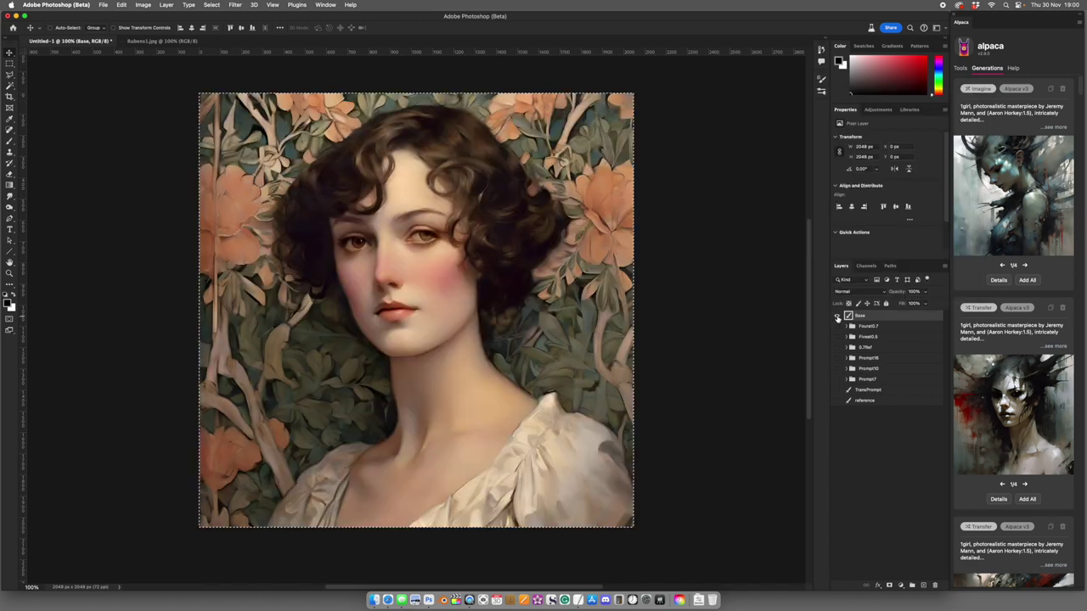
Switch Alpaca to the Transfer tool and set its transfer strength to 0.1
{"action": "left_click", "coordinate": [960, 68]}
{"action": "left_click", "coordinate": [1059, 83]}
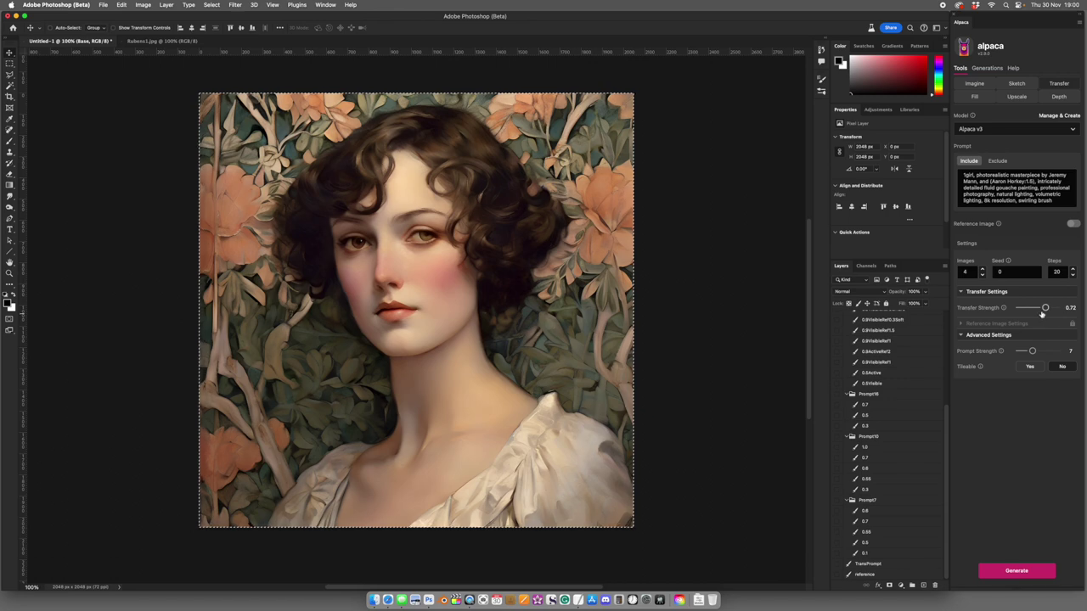
{"action": "left_click_drag", "start_coordinate": [1046, 308], "coordinate": [1019, 311]}
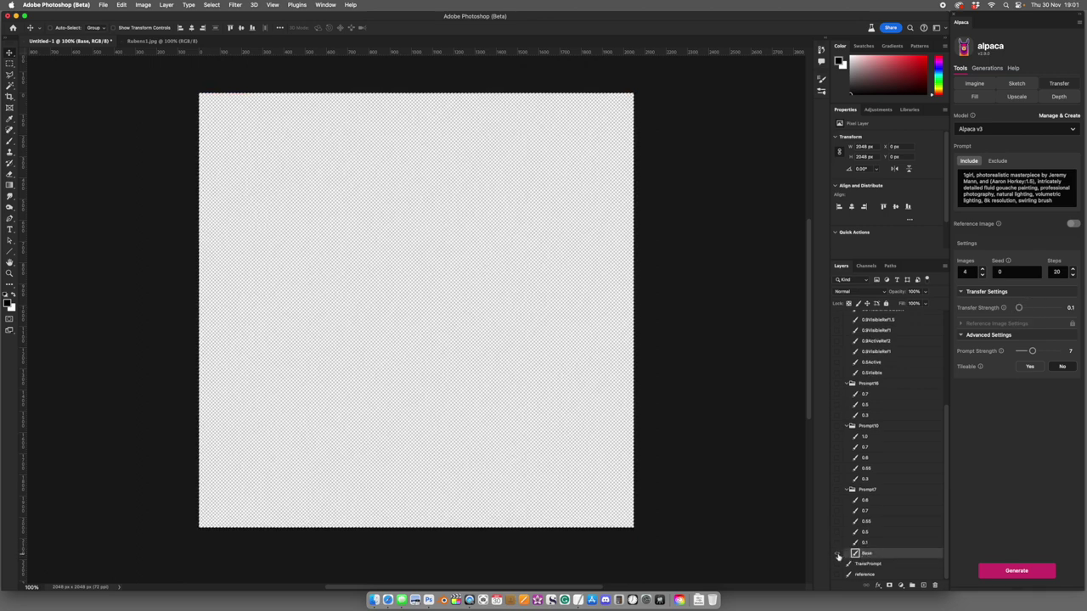
Show the Base layer, compare the transfer-strength layers in the Prompt7 group over it, and collapse the group
{"action": "left_click", "coordinate": [837, 554]}
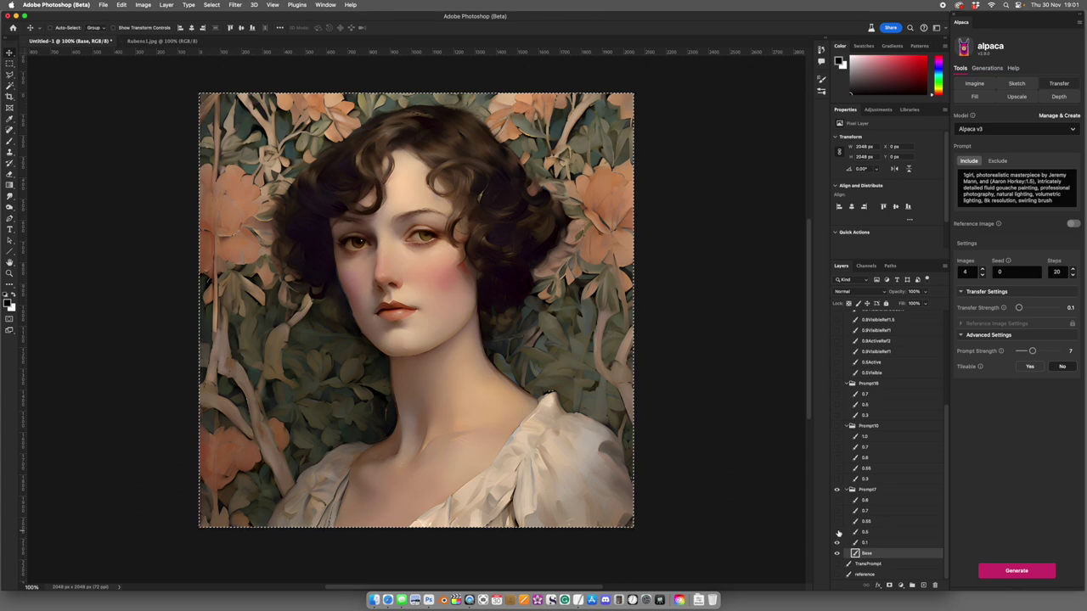
{"action": "left_click", "coordinate": [838, 532]}
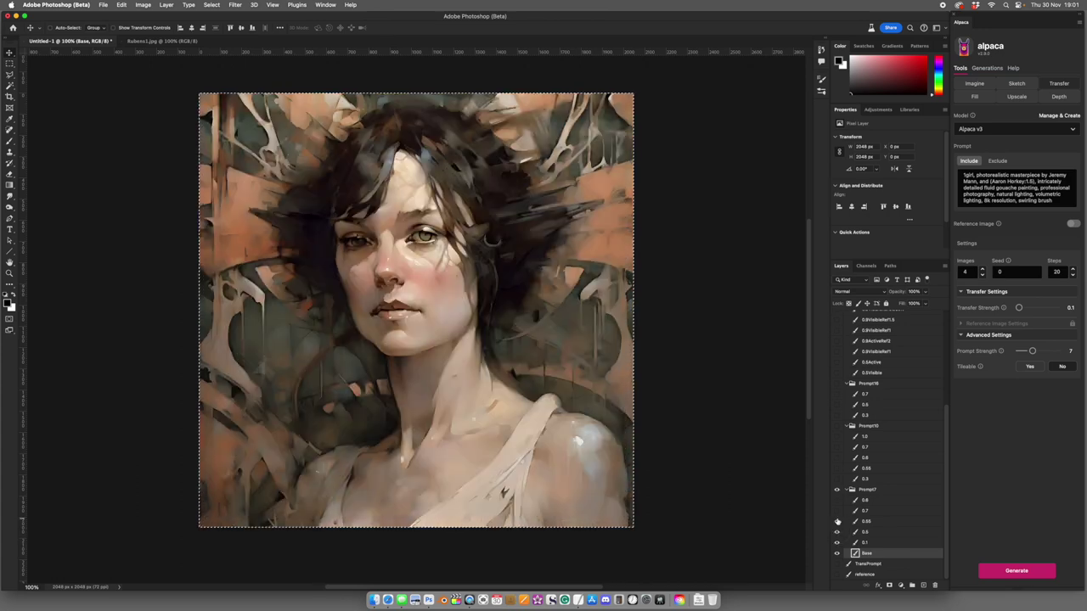
{"action": "left_click", "coordinate": [838, 510]}
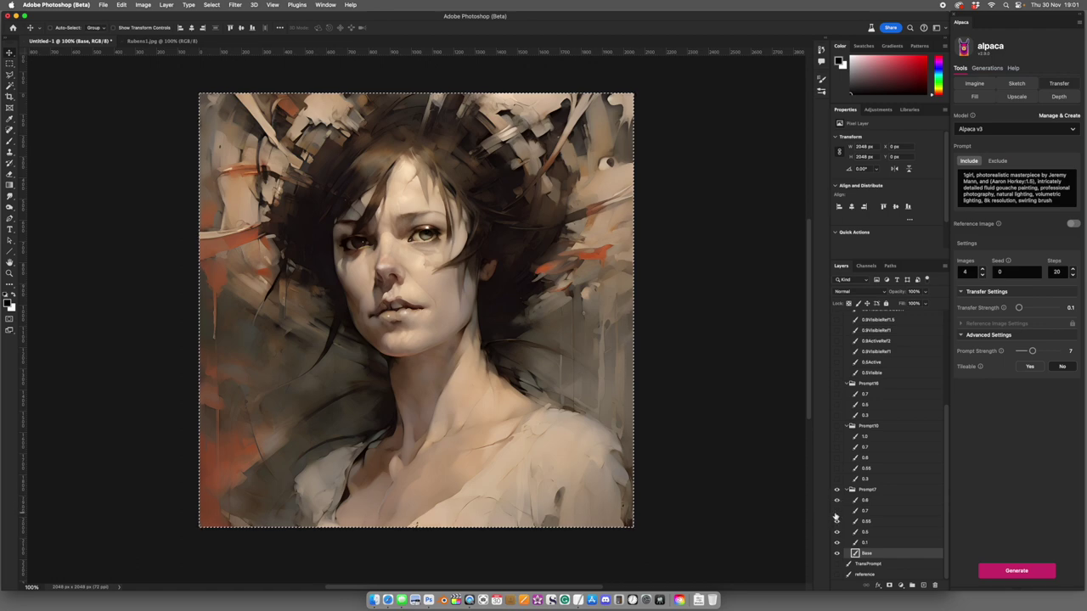
{"action": "left_click", "coordinate": [835, 522]}
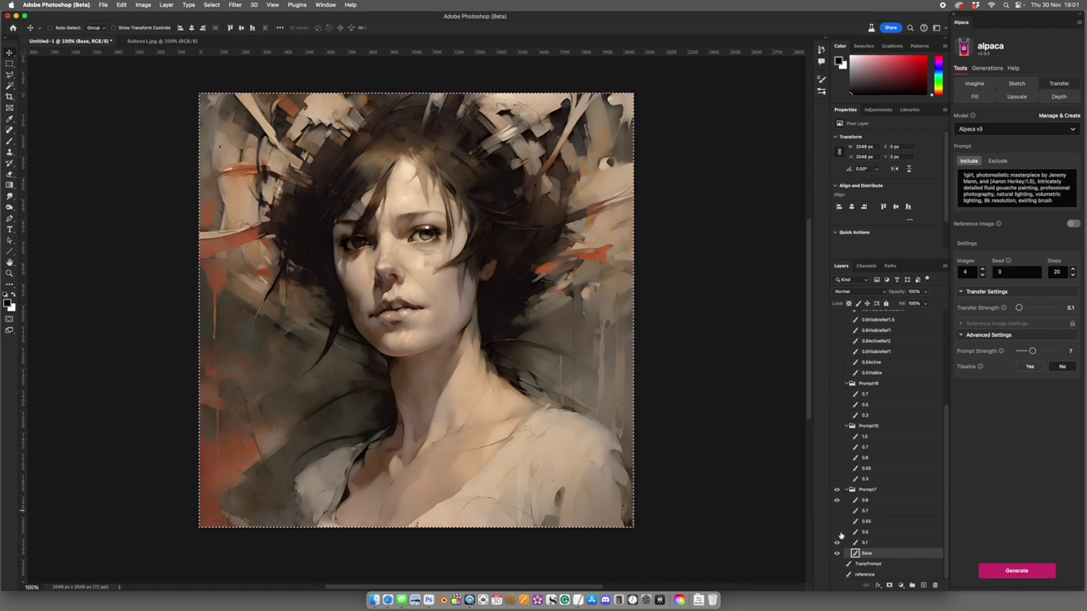
{"action": "left_click", "coordinate": [837, 500]}
{"action": "left_click", "coordinate": [837, 501]}
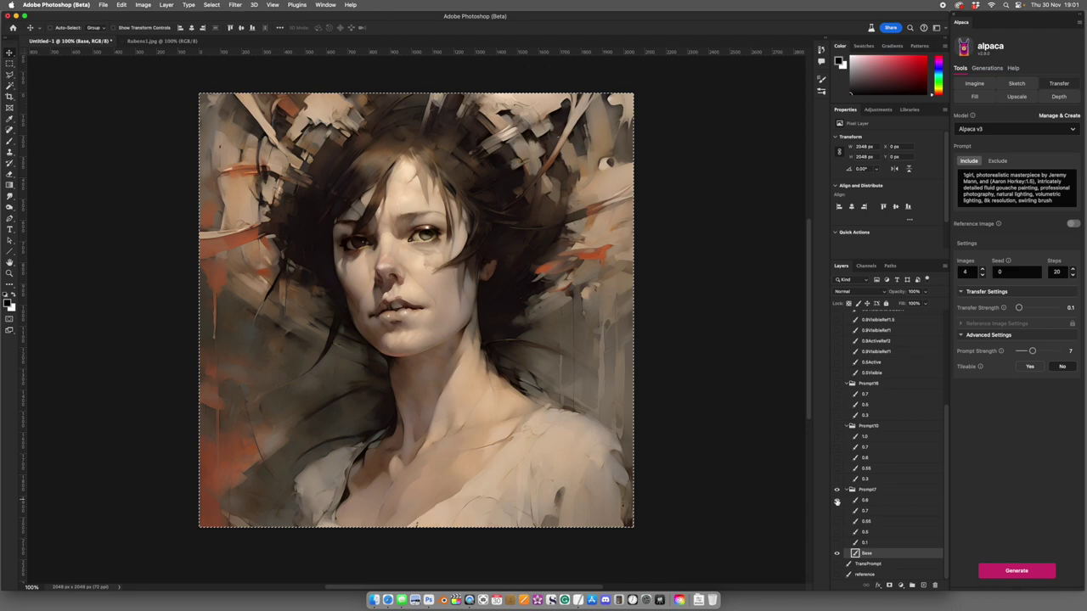
{"action": "left_click", "coordinate": [852, 490]}
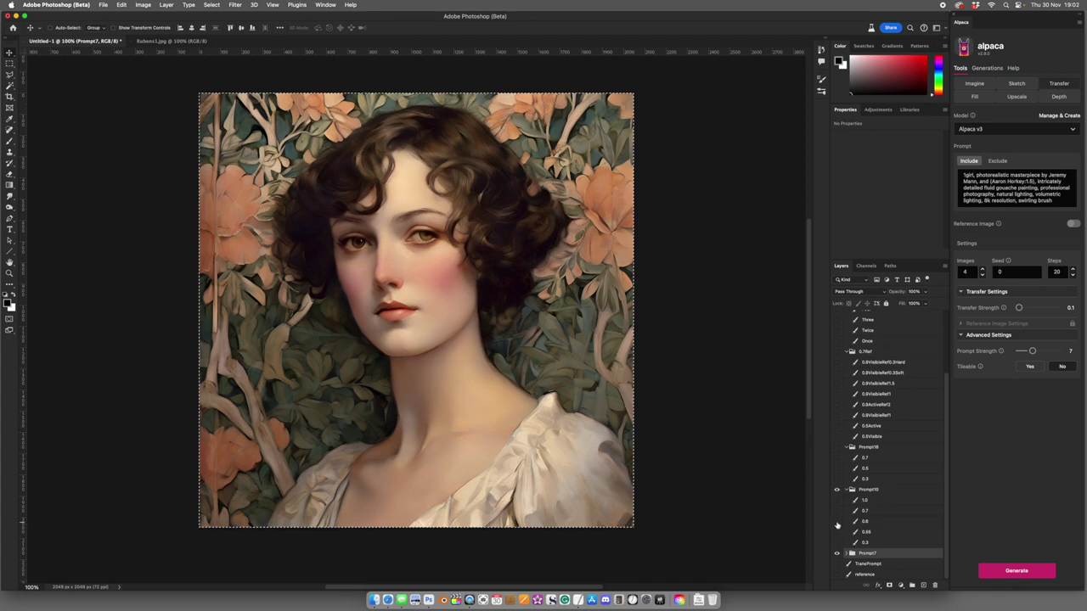
View the 1.0 strength layer in the Prompt10 group, then hide and collapse that group
{"action": "left_click", "coordinate": [838, 501]}
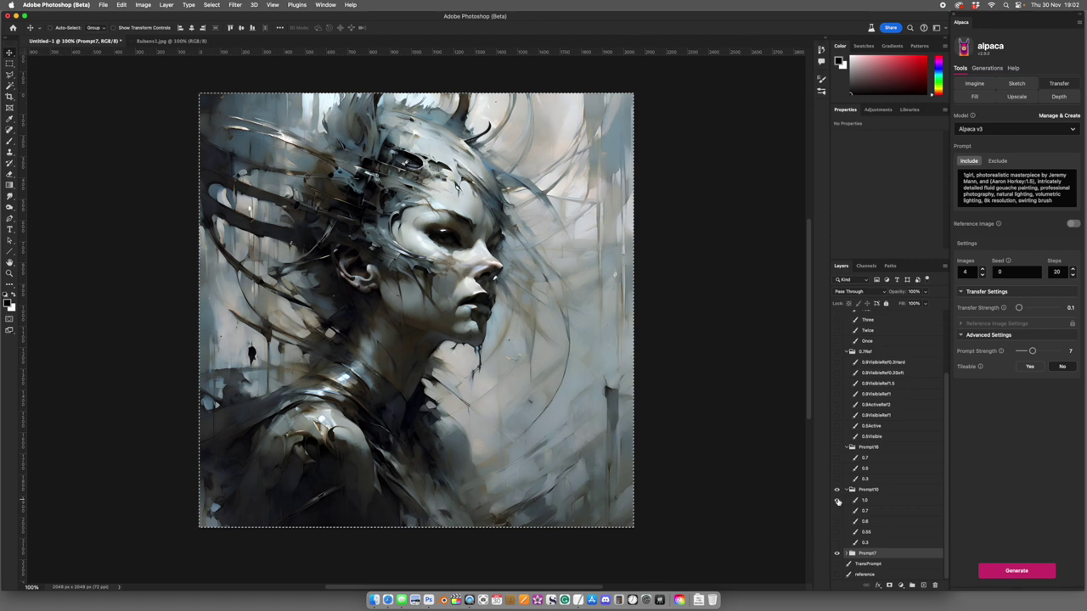
{"action": "left_click", "coordinate": [837, 490]}
{"action": "left_click", "coordinate": [866, 491]}
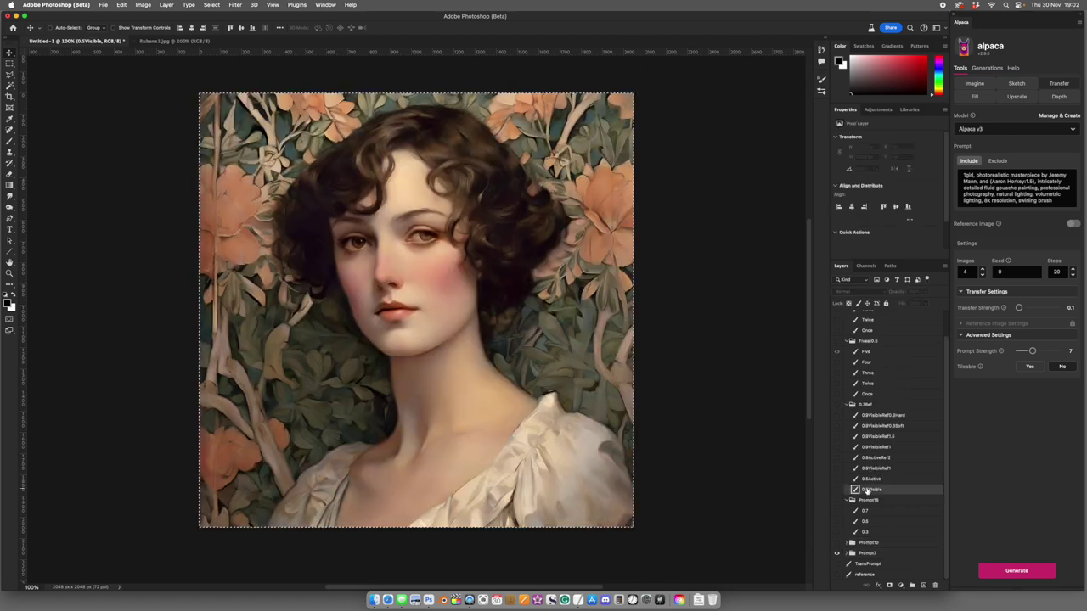
Compare the strength layers in the Prompt16 group over the base portrait, then collapse and hide the group
{"action": "left_click", "coordinate": [837, 501]}
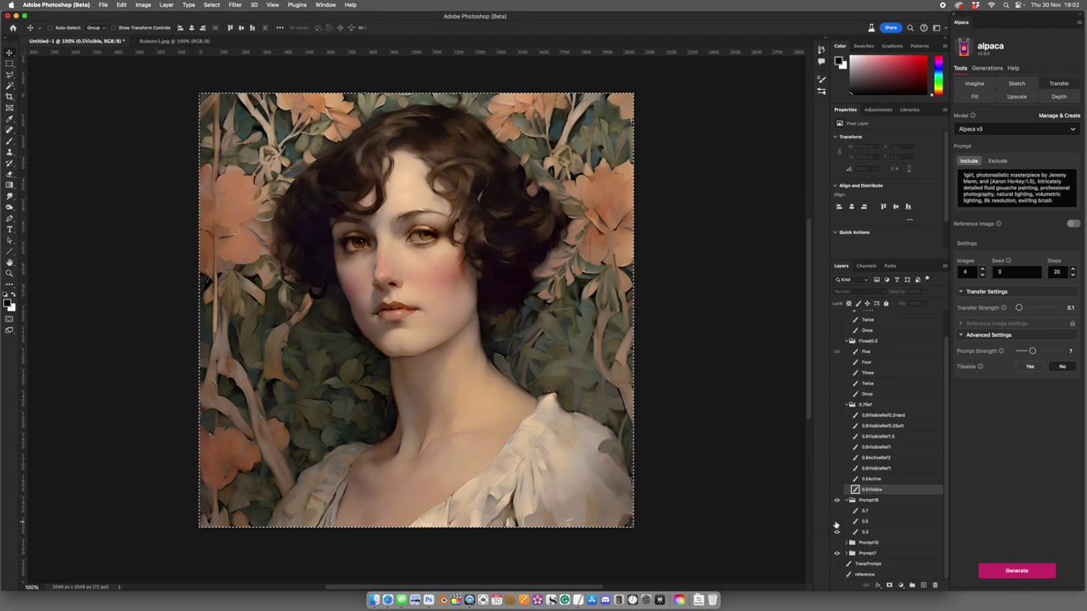
{"action": "left_click", "coordinate": [838, 521]}
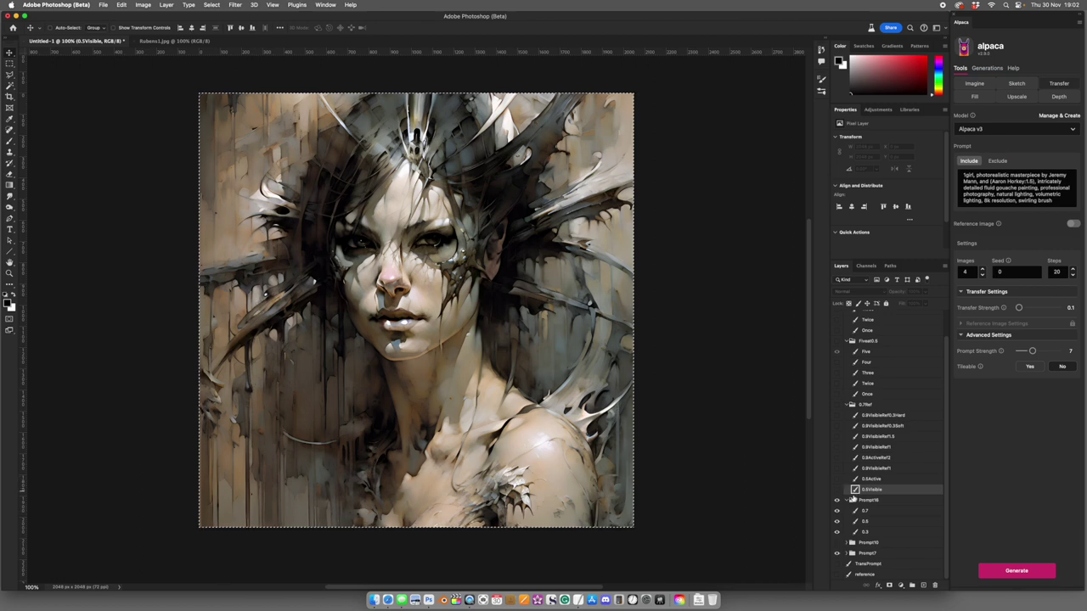
{"action": "left_click", "coordinate": [851, 501]}
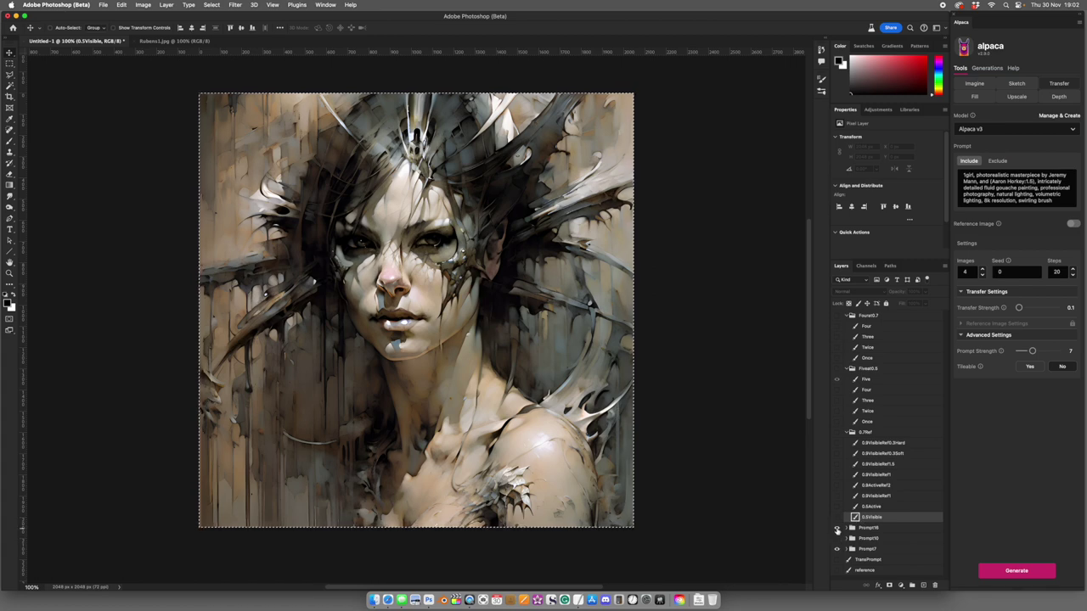
{"action": "left_click", "coordinate": [837, 528]}
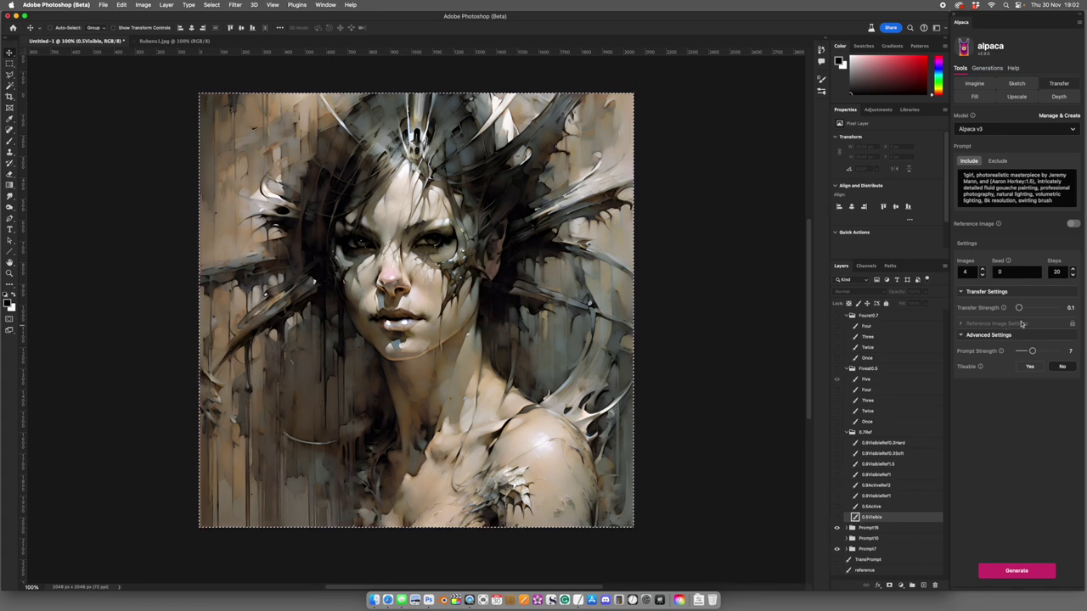
Enable the reference image for the transfer and set its type to Hard Edge
{"action": "left_click", "coordinate": [1074, 224]}
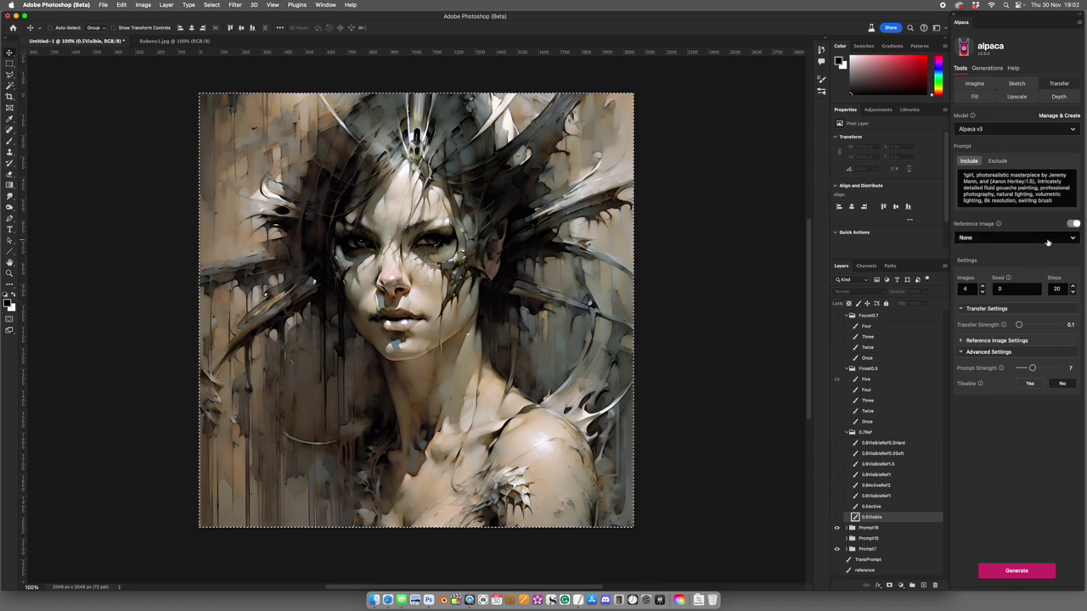
{"action": "left_click", "coordinate": [1050, 240]}
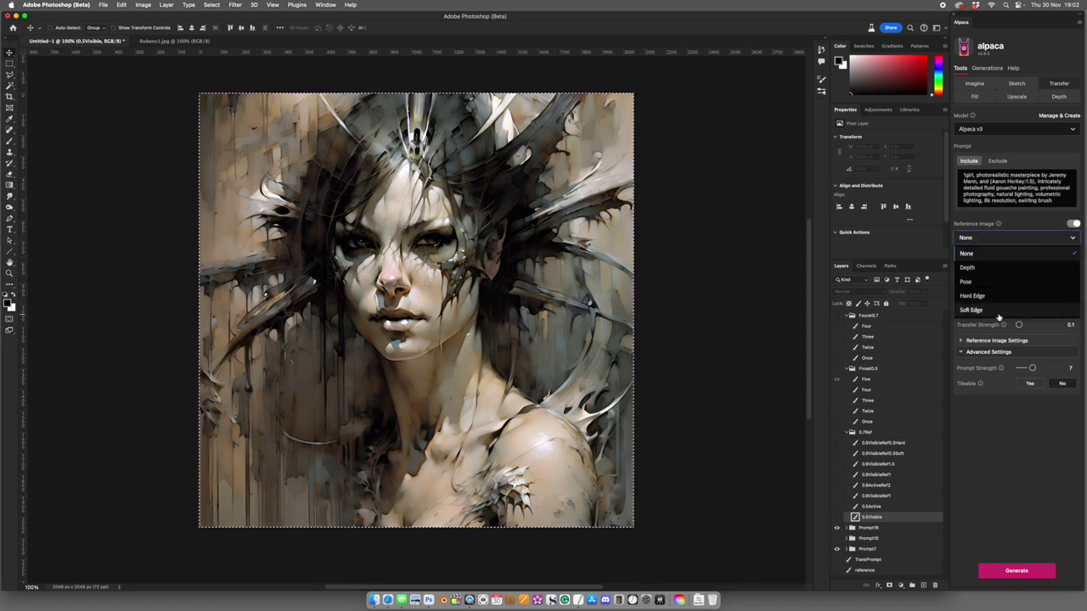
{"action": "left_click", "coordinate": [992, 244]}
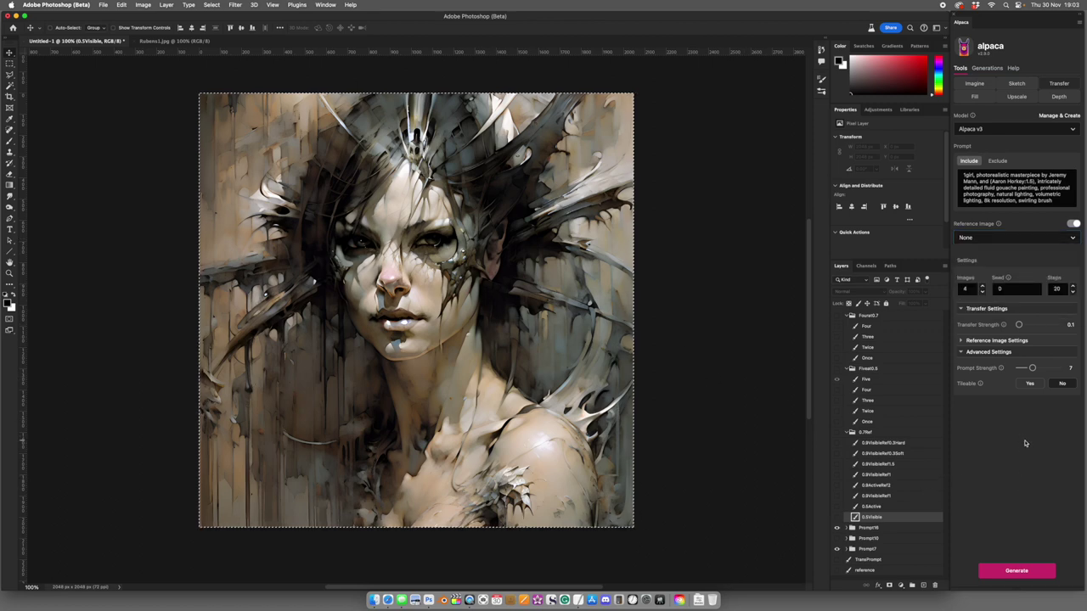
{"action": "left_click", "coordinate": [1015, 241]}
{"action": "left_click", "coordinate": [1019, 295]}
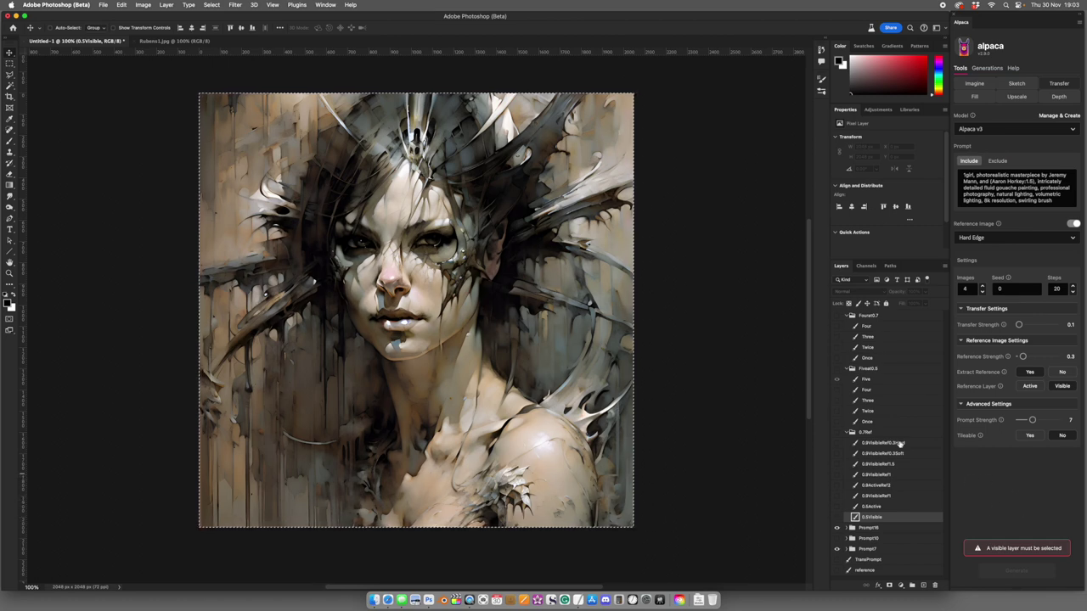
Toggle the Base layer's visibility to compare the base portrait with the reference layer beneath it
{"action": "left_click", "coordinate": [837, 371]}
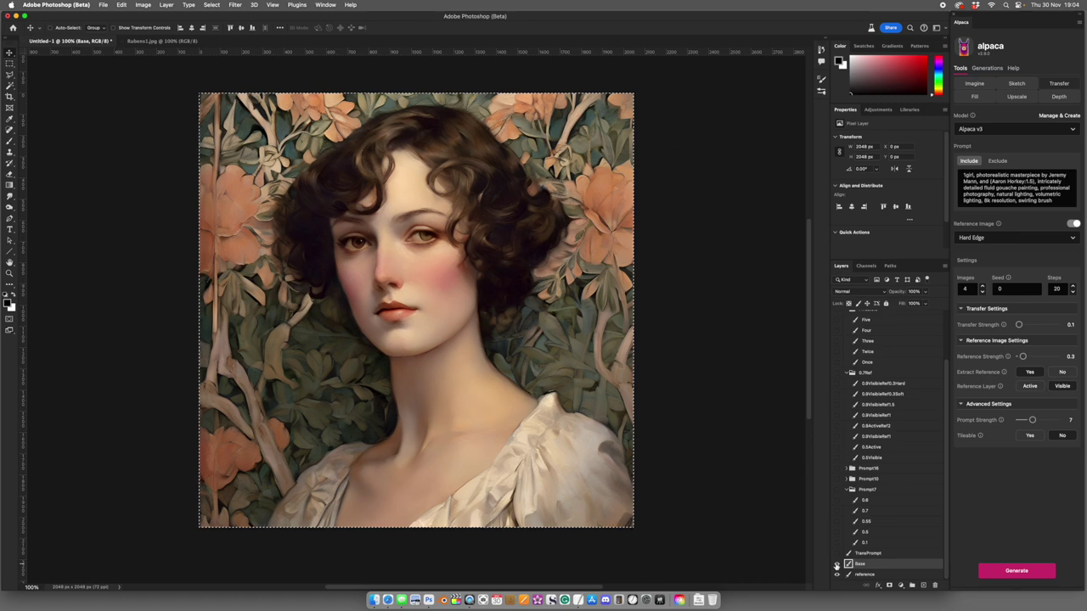
{"action": "left_click", "coordinate": [837, 566]}
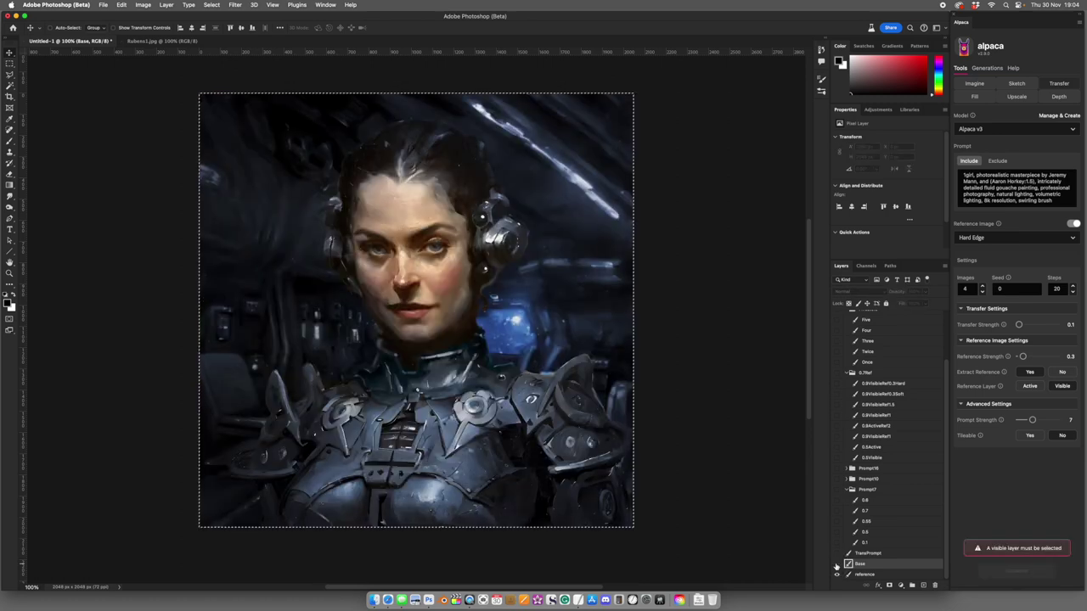
{"action": "left_click", "coordinate": [837, 564]}
{"action": "left_click", "coordinate": [836, 565]}
{"action": "left_click", "coordinate": [836, 565]}
{"action": "left_click", "coordinate": [836, 565]}
{"action": "left_click", "coordinate": [837, 565]}
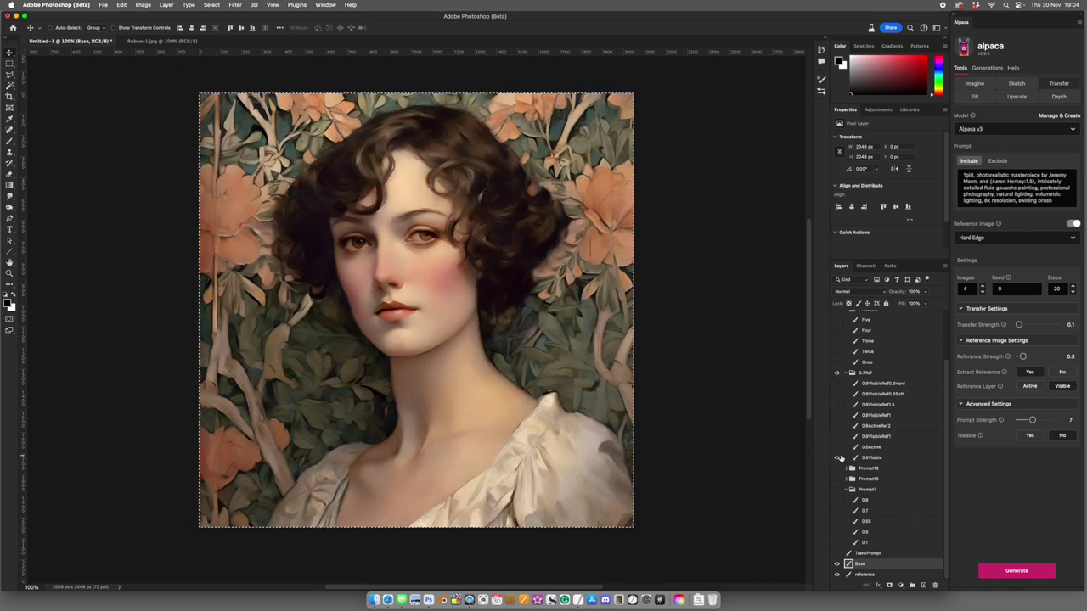
Toggle the 0.5Active layer in the 0.7Ref group to compare its result with the base portrait
{"action": "left_click", "coordinate": [839, 447]}
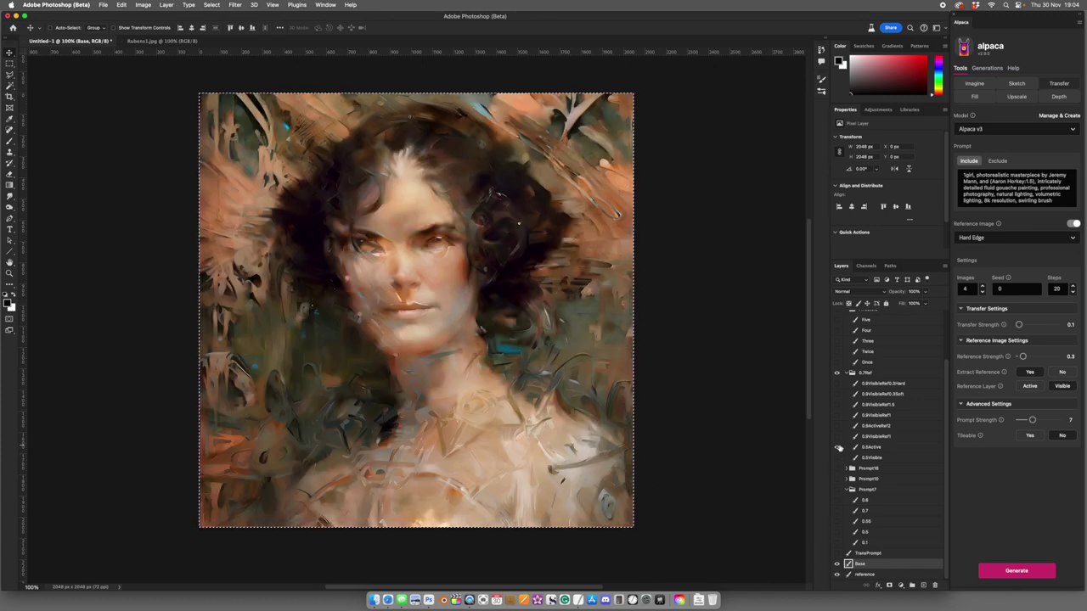
{"action": "left_click", "coordinate": [838, 448]}
{"action": "left_click", "coordinate": [838, 448]}
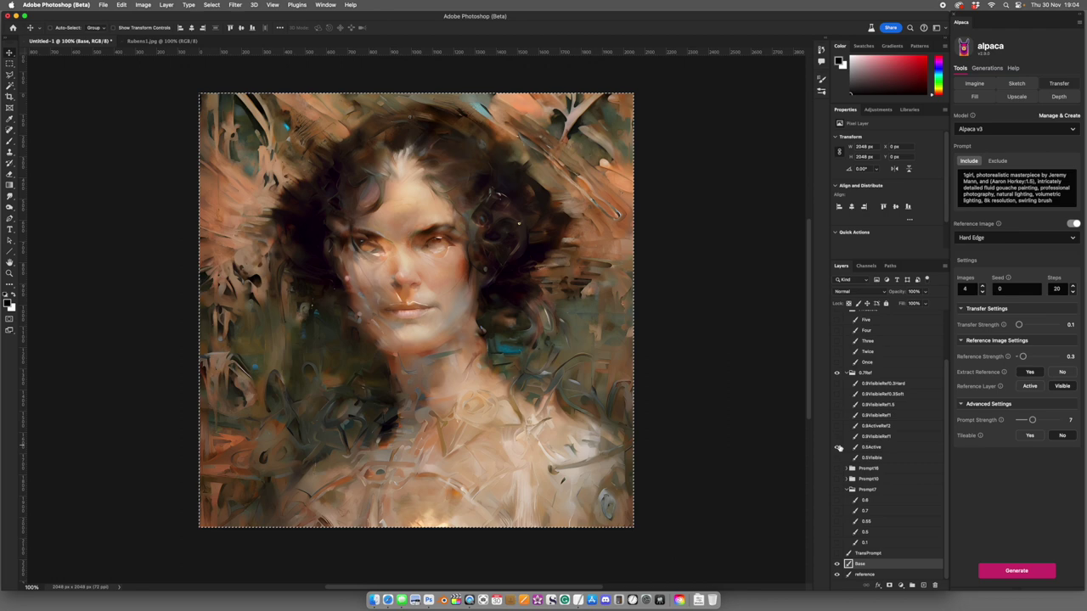
{"action": "left_click", "coordinate": [839, 448]}
{"action": "left_click", "coordinate": [838, 448]}
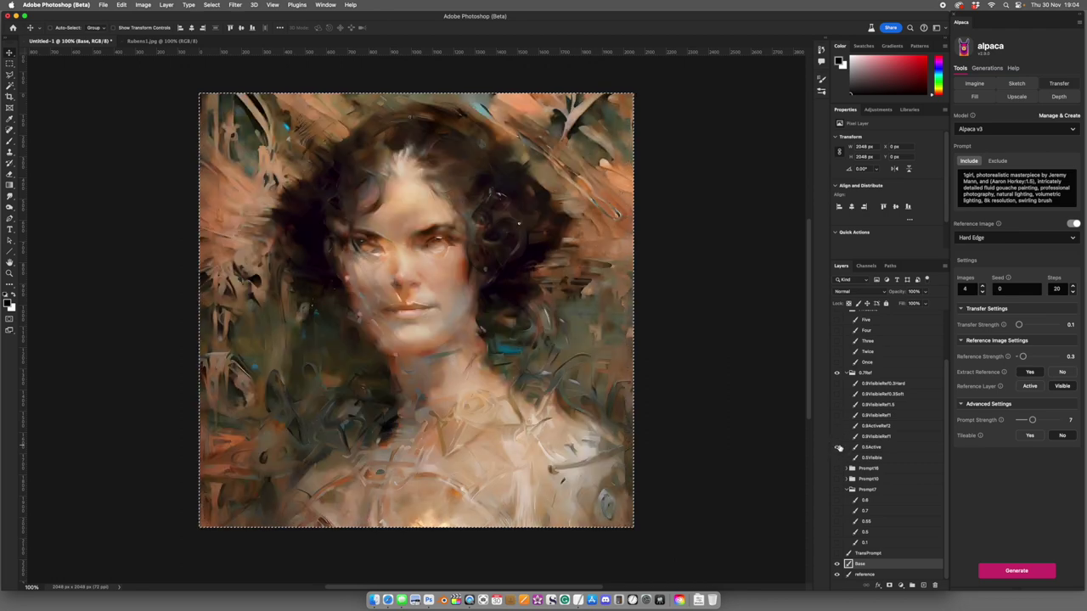
{"action": "left_click", "coordinate": [838, 448]}
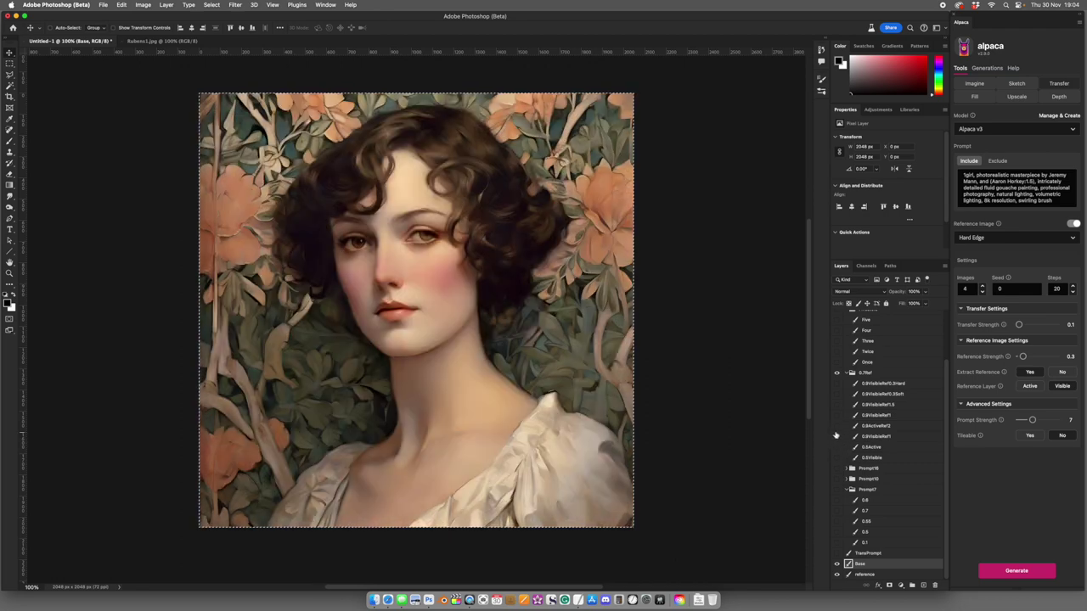
View the VisibleRef1, ActiveRef2 and VisibleRef1.5 result layers of the 0.7Ref group one at a time
{"action": "left_click", "coordinate": [839, 436]}
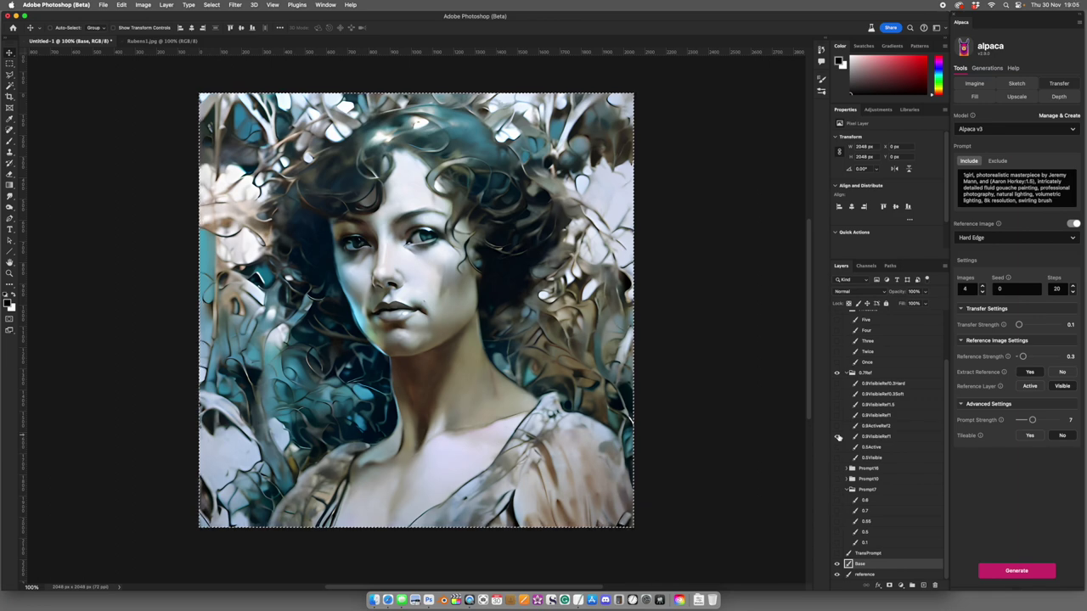
{"action": "left_click", "coordinate": [838, 427]}
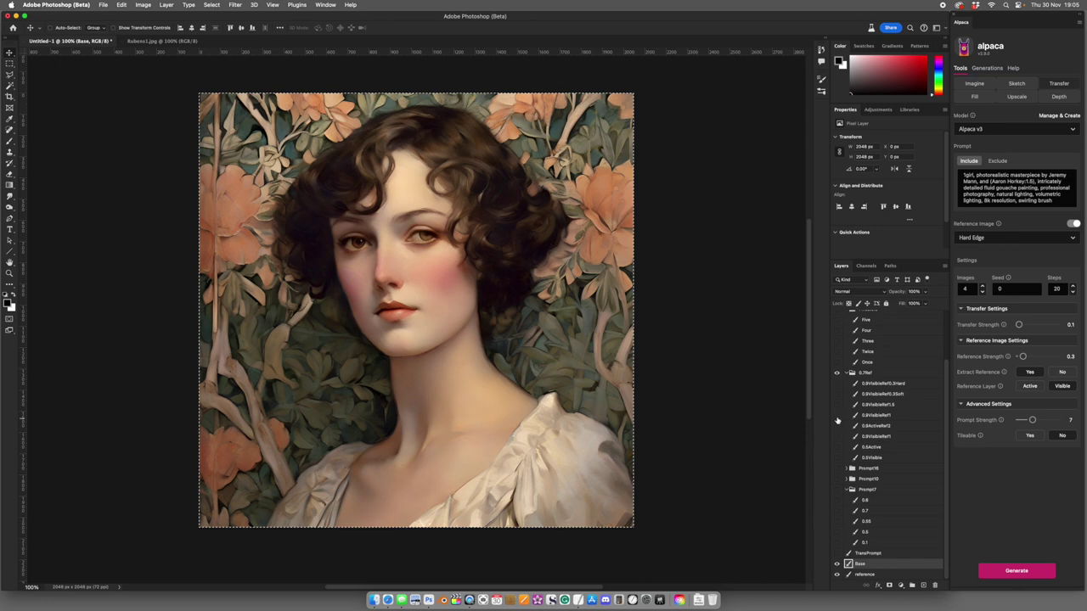
{"action": "left_click", "coordinate": [836, 417]}
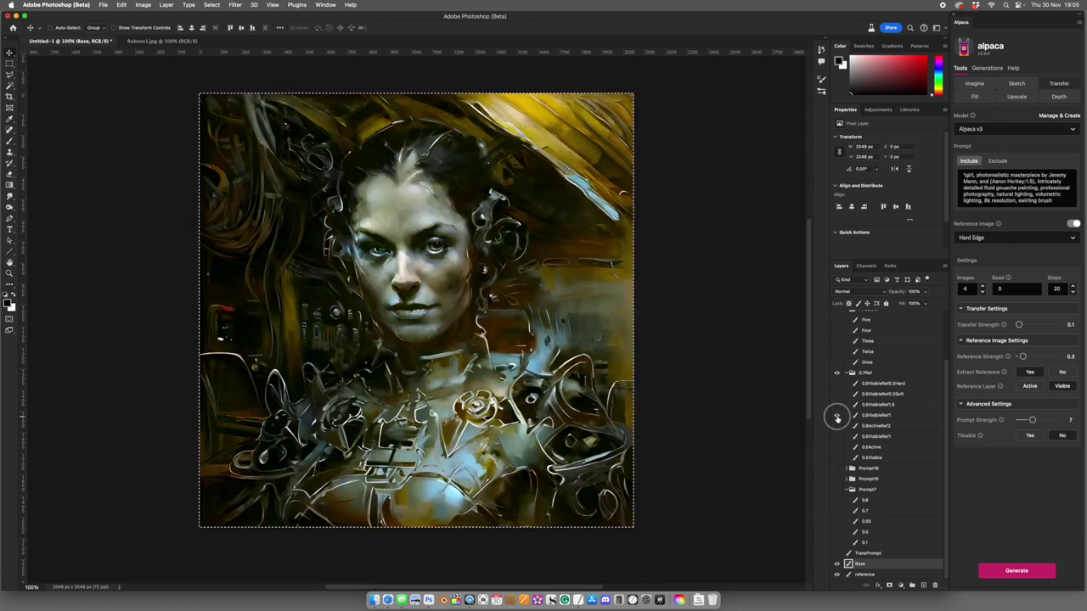
{"action": "left_click", "coordinate": [837, 417]}
{"action": "left_click", "coordinate": [837, 407]}
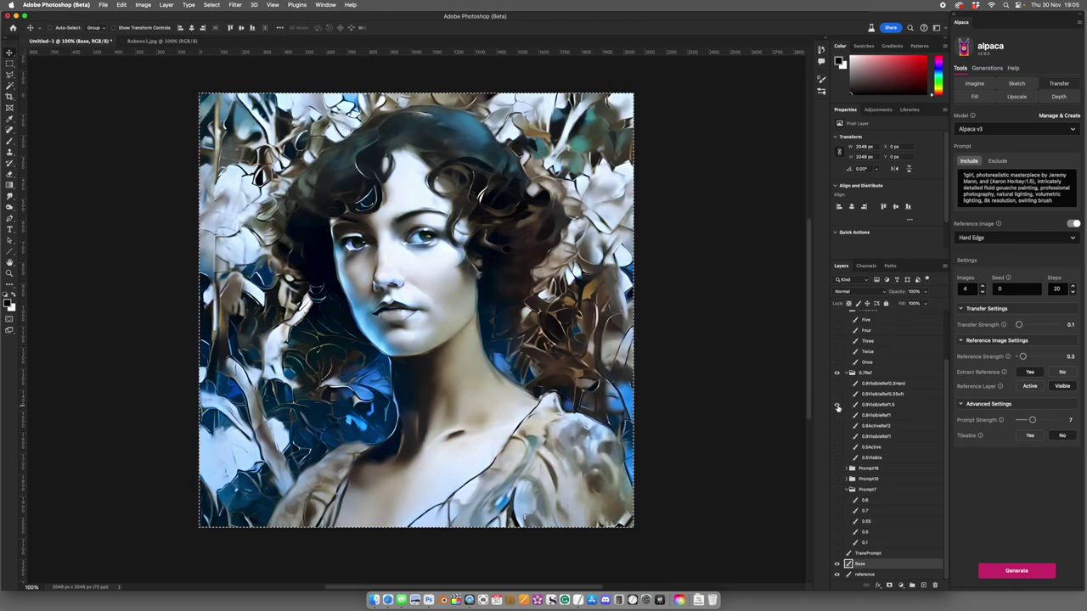
{"action": "left_click", "coordinate": [837, 407]}
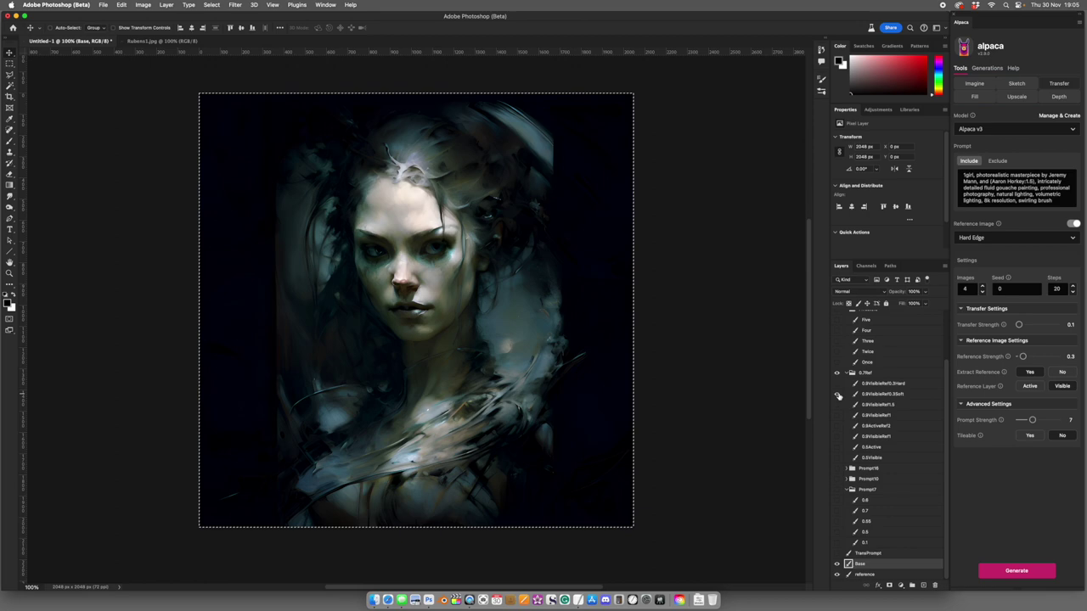
Compare the soft-edge and hard-edge reference result layers at the upper end of the 0.7Ref group
{"action": "left_click", "coordinate": [837, 396]}
{"action": "left_click", "coordinate": [837, 384]}
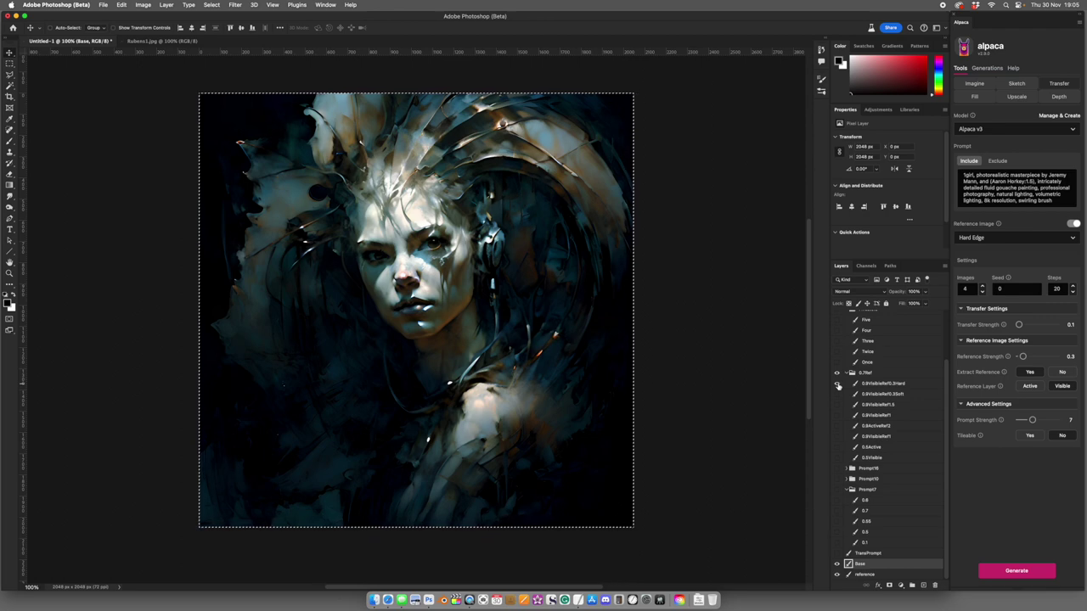
{"action": "left_click", "coordinate": [837, 384]}
{"action": "left_click", "coordinate": [838, 394]}
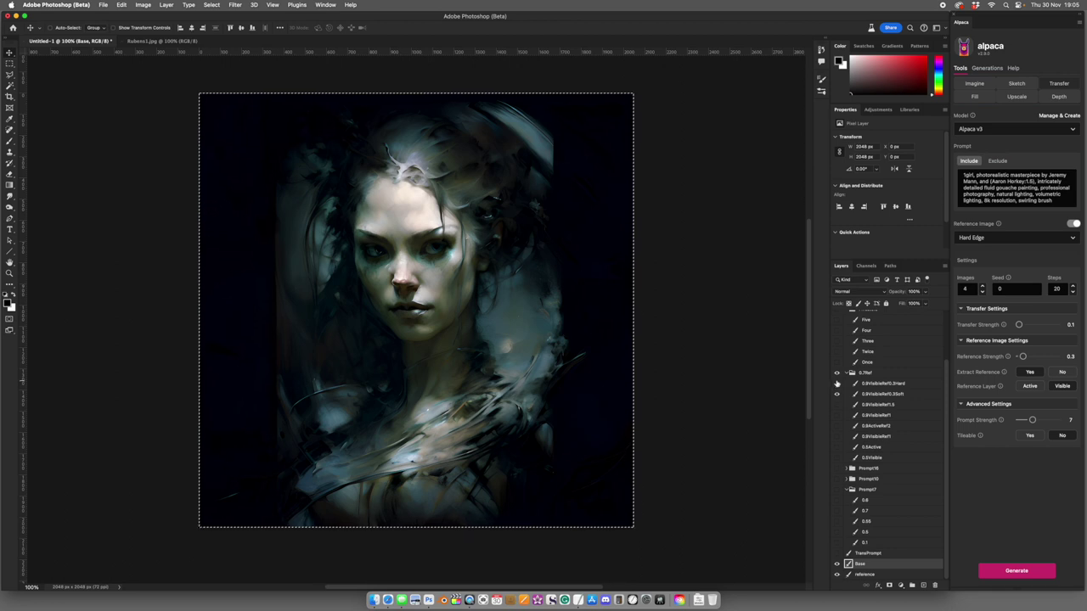
{"action": "left_click", "coordinate": [837, 385]}
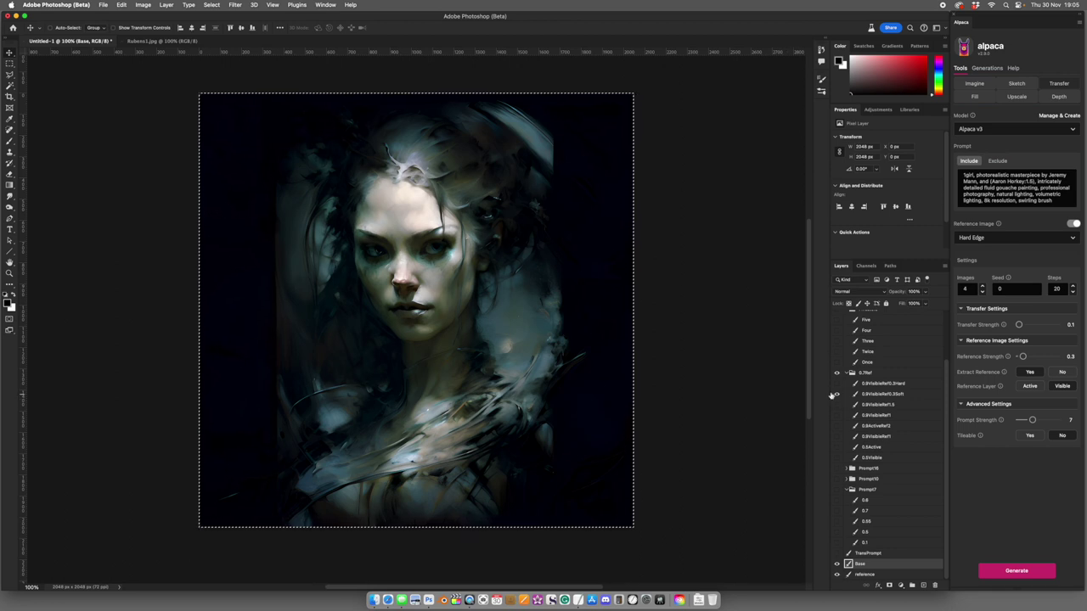
Toggle the hard-edge result layer against the soft-edge one, and hide and collapse the 0.7Ref group
{"action": "left_click", "coordinate": [838, 387]}
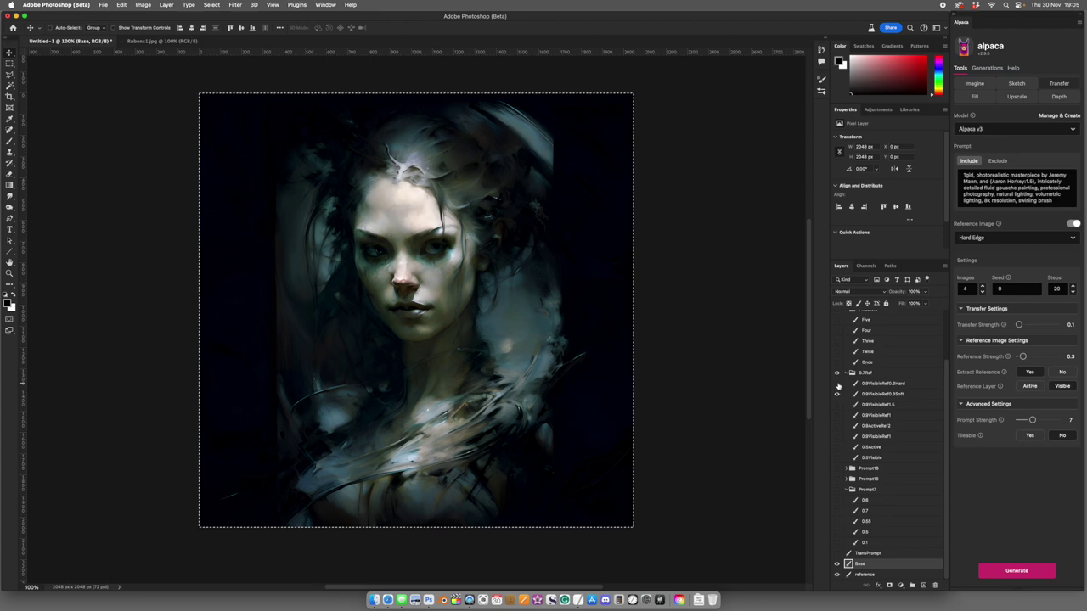
{"action": "left_click", "coordinate": [839, 385]}
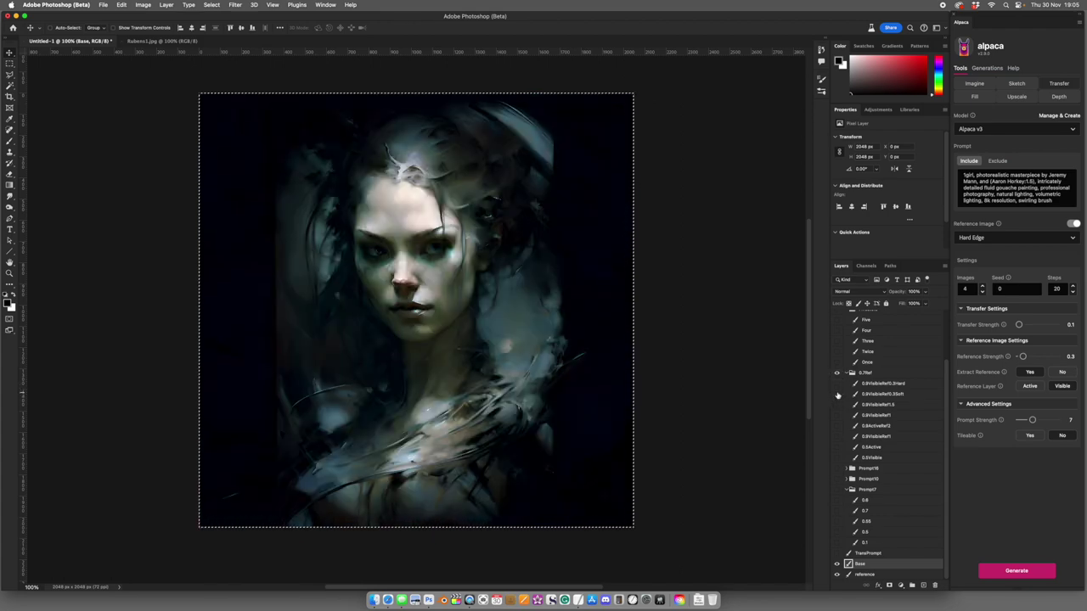
{"action": "left_click", "coordinate": [838, 394]}
{"action": "left_click", "coordinate": [852, 372]}
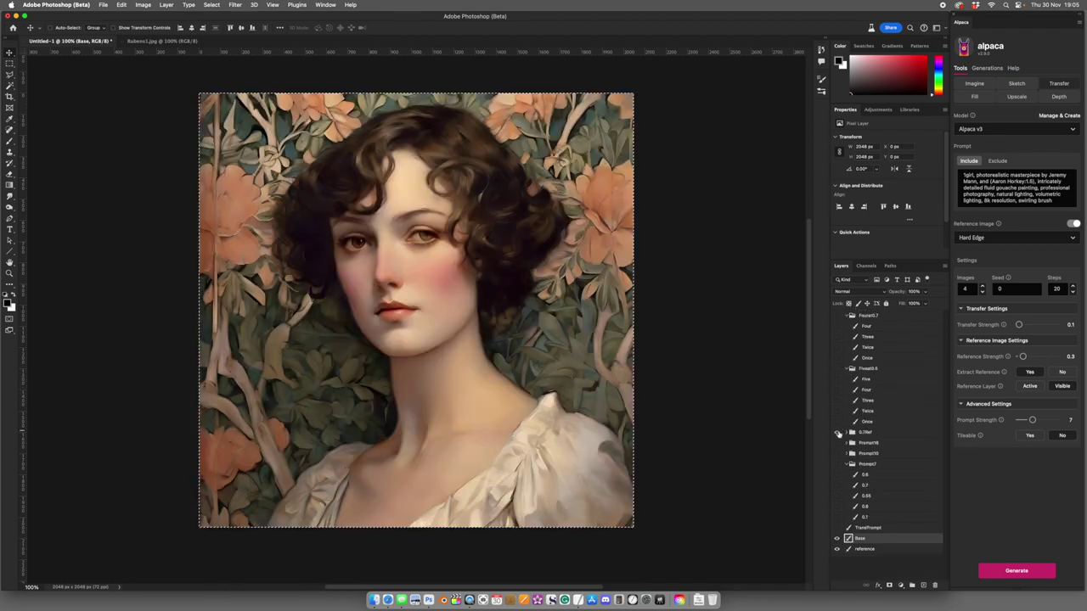
{"action": "left_click", "coordinate": [837, 432]}
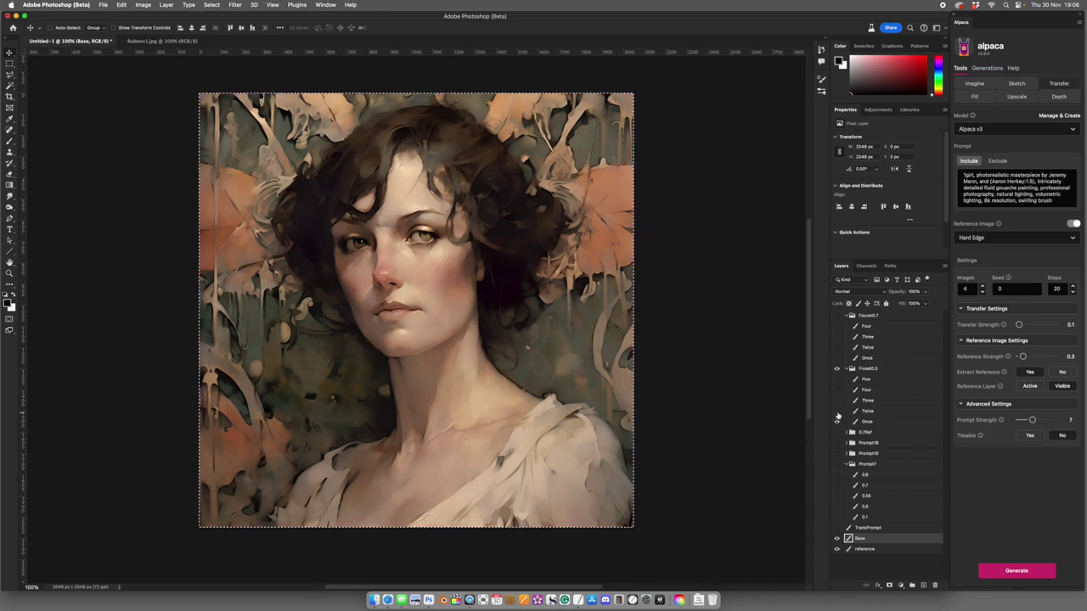
View the Twice, Three, Four and Five result layers of the Fiveat0.5 group in succession, and hide all layers in that group
{"action": "left_click", "coordinate": [838, 411]}
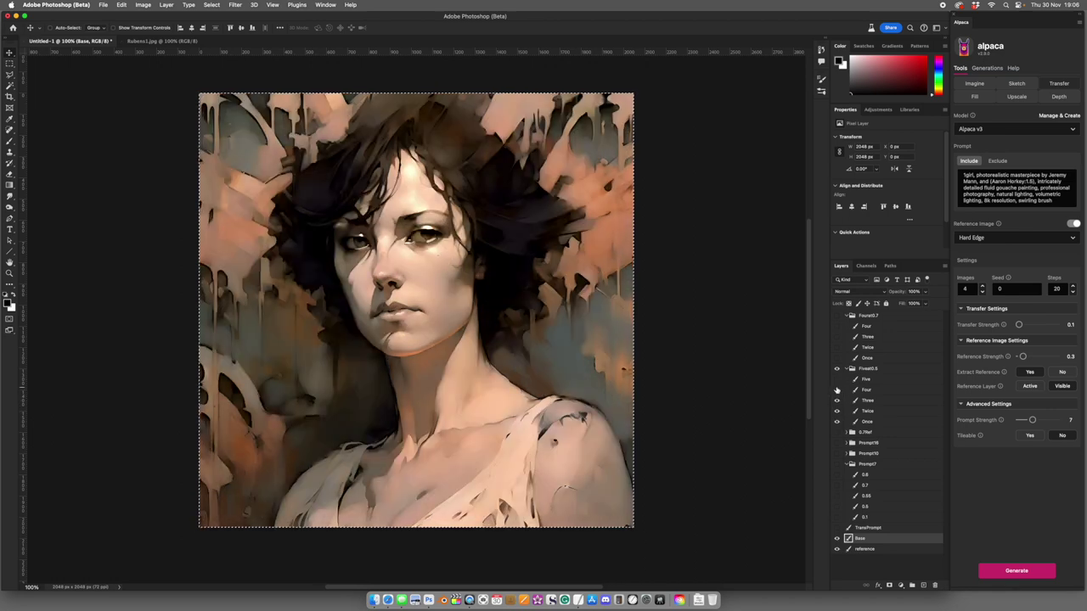
{"action": "left_click", "coordinate": [838, 390]}
{"action": "left_click", "coordinate": [837, 380]}
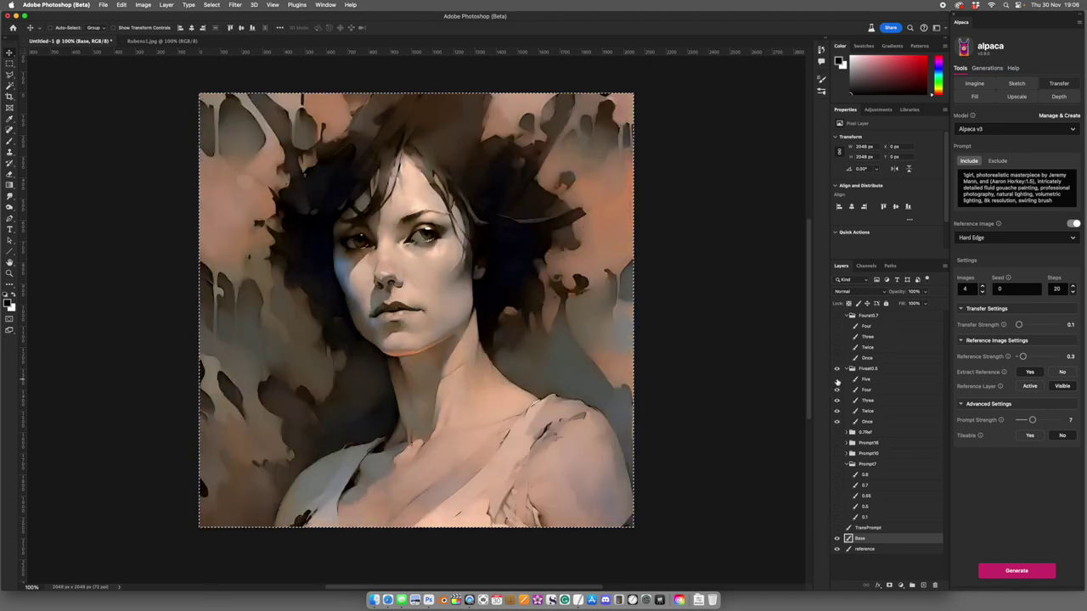
{"action": "left_click", "coordinate": [838, 380]}
{"action": "left_click", "coordinate": [837, 390]}
{"action": "left_click", "coordinate": [837, 400]}
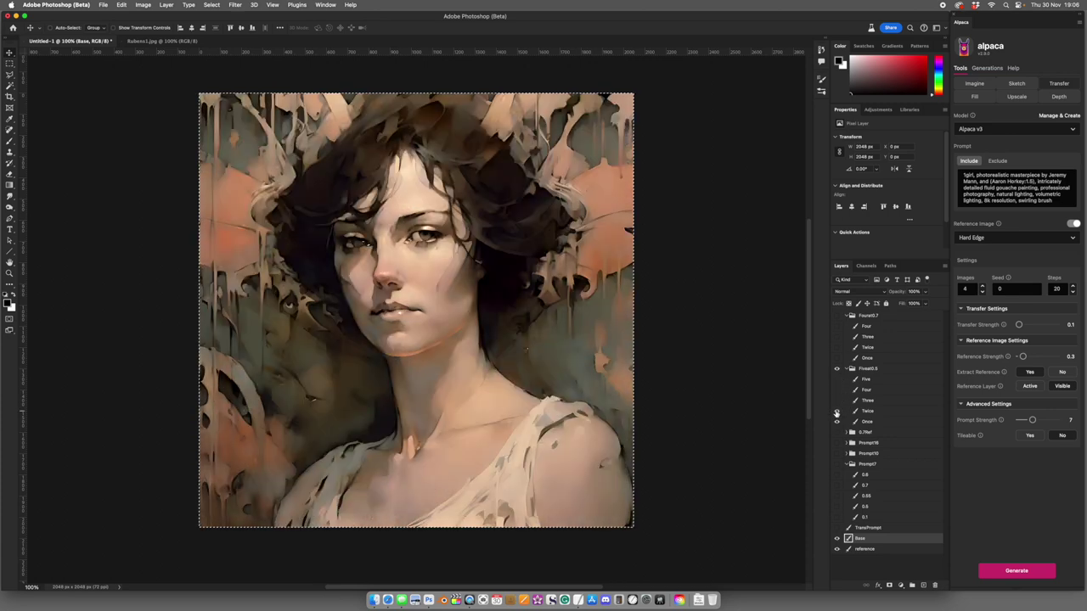
{"action": "left_click", "coordinate": [836, 422]}
Compare the uppermost Prompt7 result with the Four layer of the Fiveat0.5 group, and hide and collapse the Fiveat0.5 group
{"action": "left_click", "coordinate": [837, 475]}
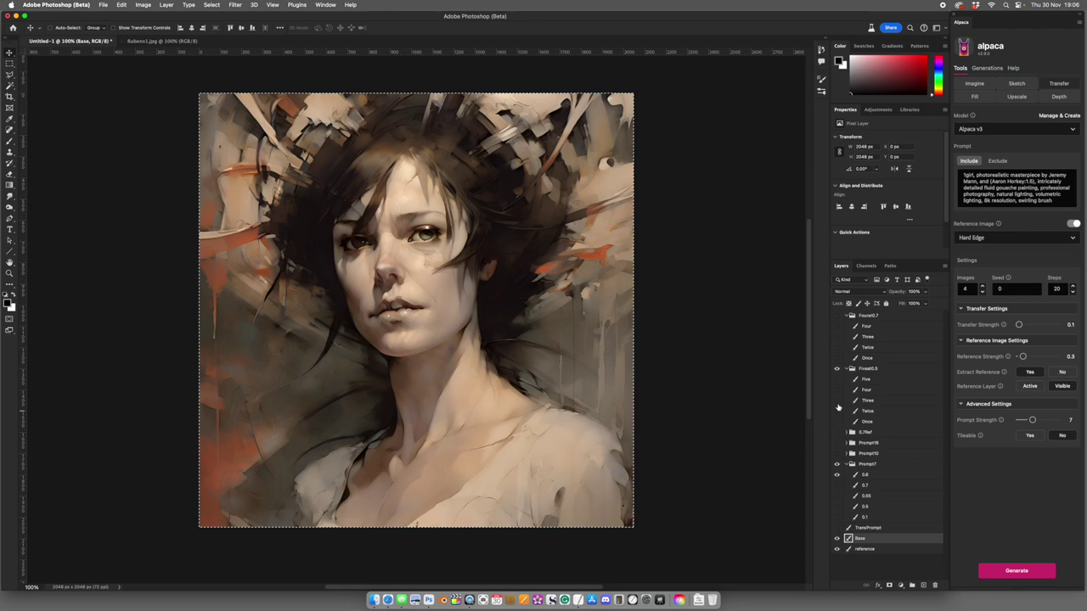
{"action": "left_click", "coordinate": [837, 390]}
{"action": "left_click", "coordinate": [837, 390]}
{"action": "left_click", "coordinate": [837, 390]}
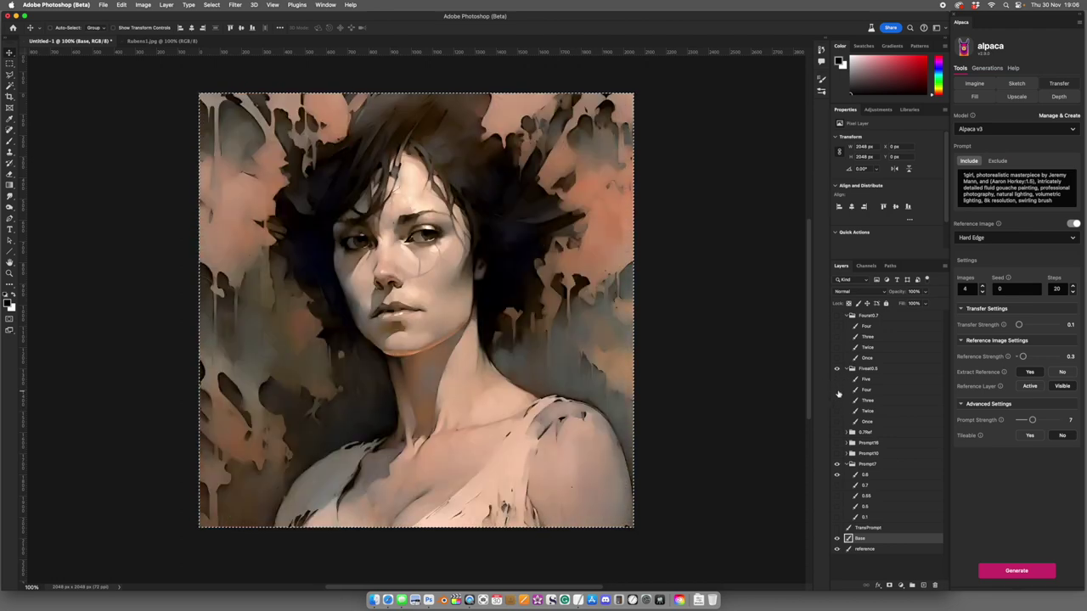
{"action": "left_click", "coordinate": [837, 390]}
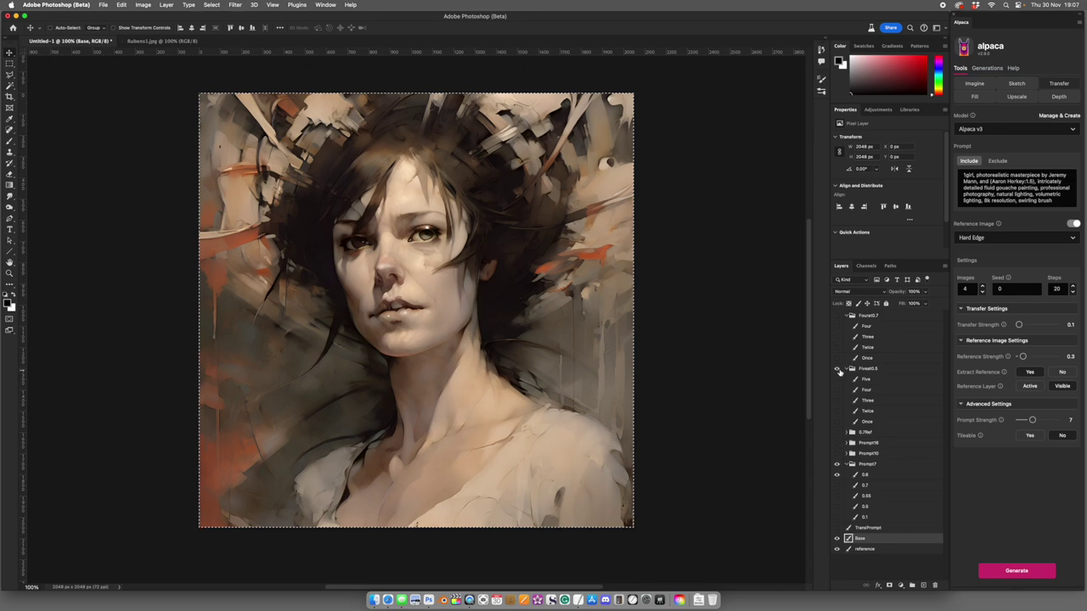
{"action": "left_click", "coordinate": [836, 370]}
{"action": "left_click", "coordinate": [852, 368]}
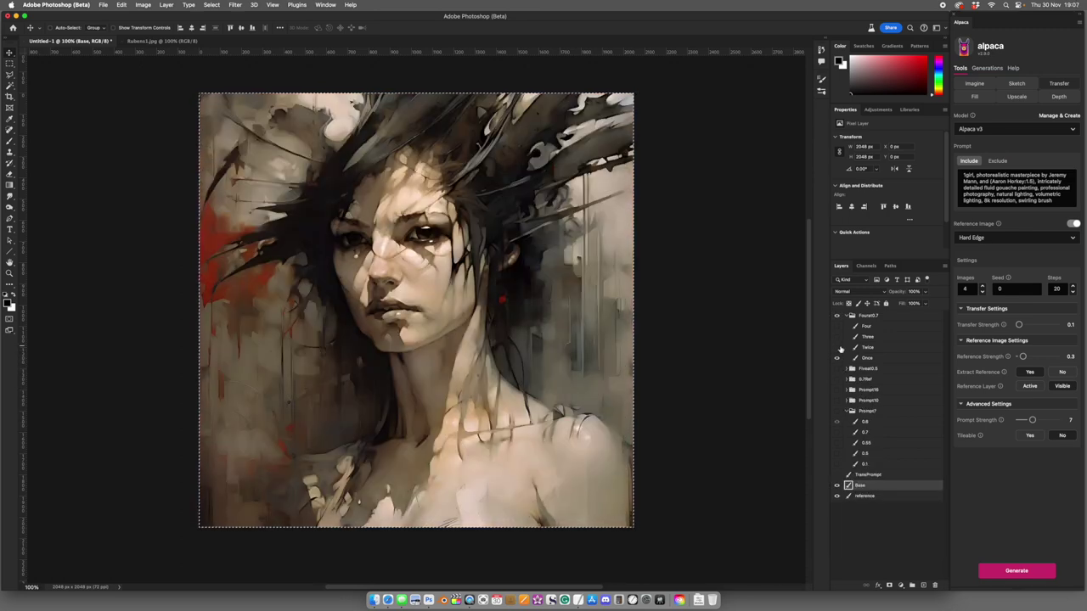
Reveal the Twice, Three and Four layers of the Fourat0.7 group in succession to examine the repeated-transfer portrait
{"action": "left_click", "coordinate": [839, 353]}
{"action": "left_click", "coordinate": [837, 339]}
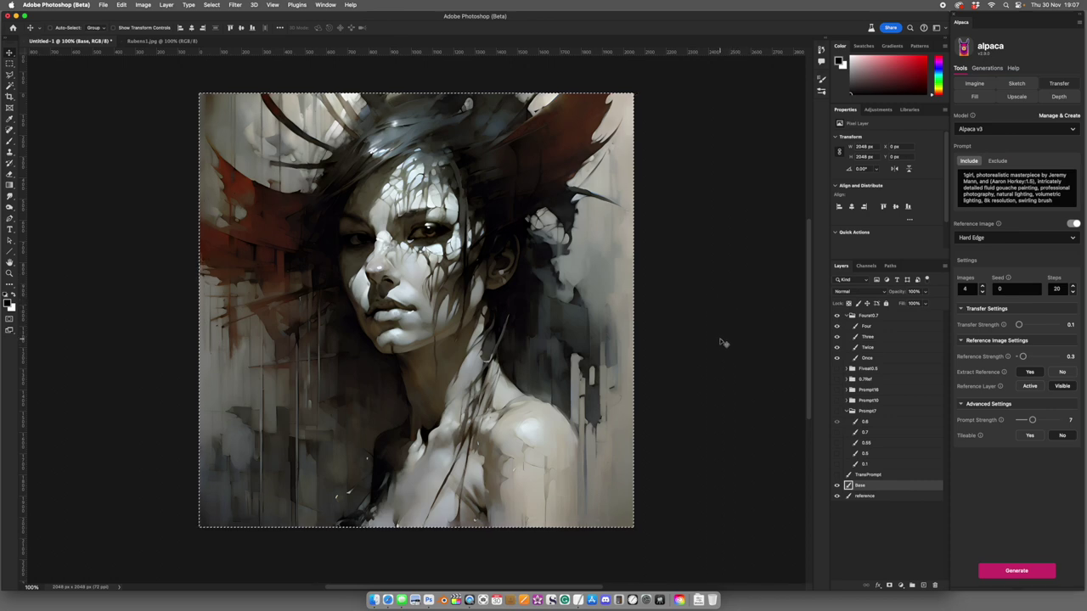
{"action": "scroll", "coordinate": [720, 343], "scroll_direction": "down", "scroll_amount": 2}
{"action": "scroll", "coordinate": [720, 342], "scroll_direction": "up", "scroll_amount": 3}
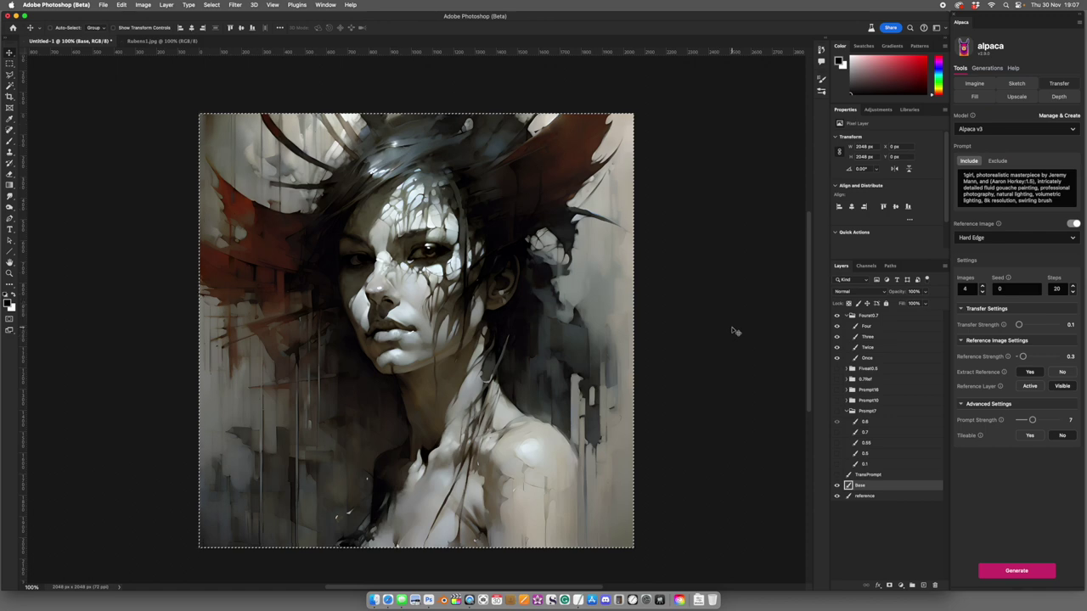